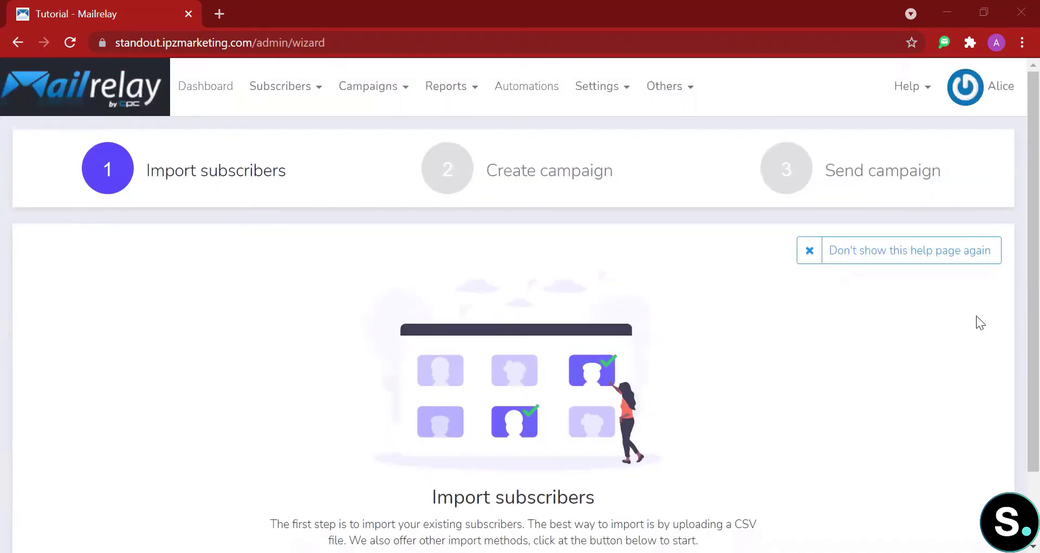
Start a Copy & Paste subscriber import into a new group named 'Demo'
{"action": "scroll", "coordinate": [977, 316], "scroll_direction": "down", "scroll_amount": 2}
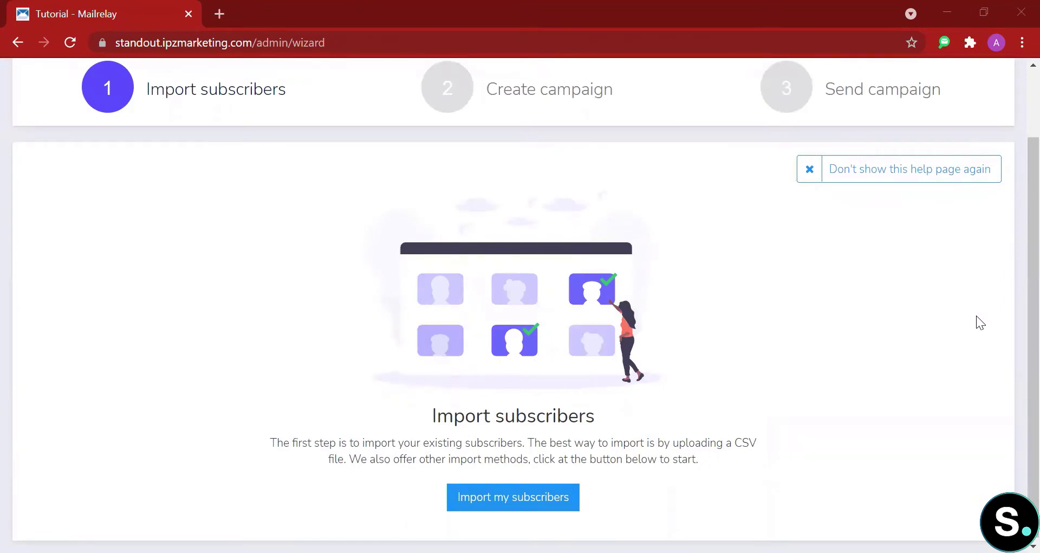
{"action": "scroll", "coordinate": [976, 315], "scroll_direction": "down", "scroll_amount": 1}
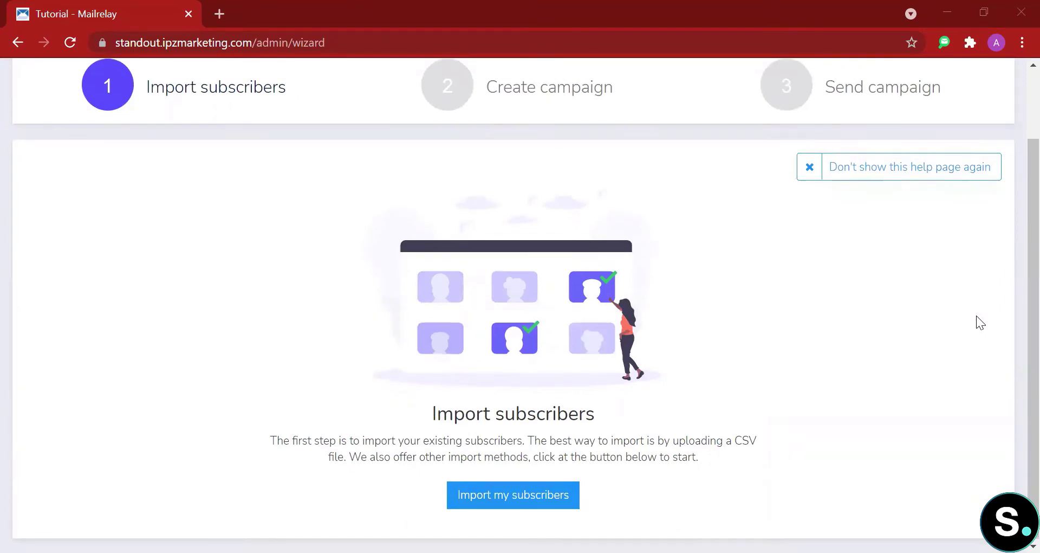
{"action": "left_click", "coordinate": [493, 490]}
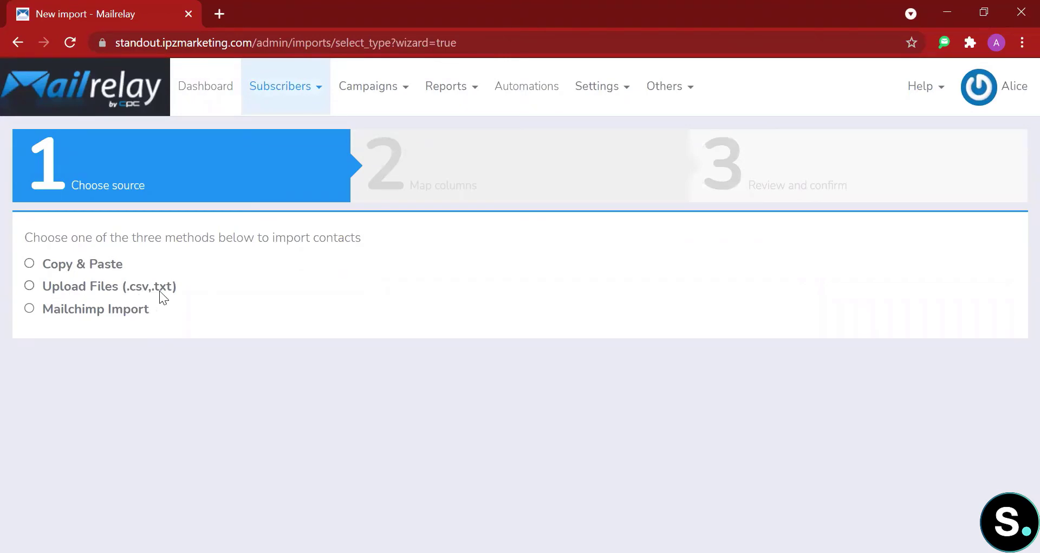
{"action": "left_click", "coordinate": [95, 267]}
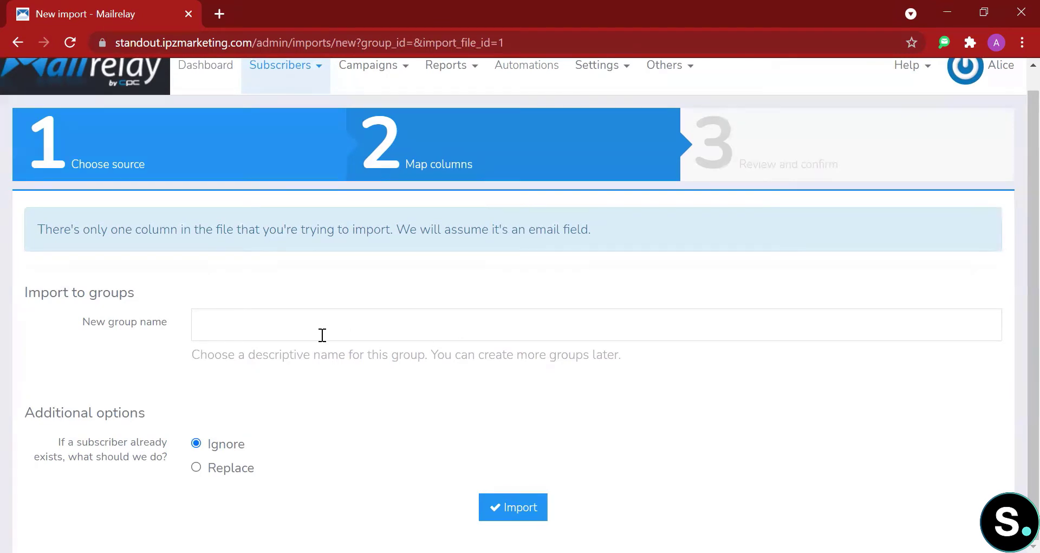
{"action": "type", "text": "Demo"}
Import the pasted contacts into Demo and start a first campaign using the built-in editor
{"action": "left_click", "coordinate": [504, 504]}
{"action": "scroll", "coordinate": [670, 424], "scroll_direction": "down", "scroll_amount": 2}
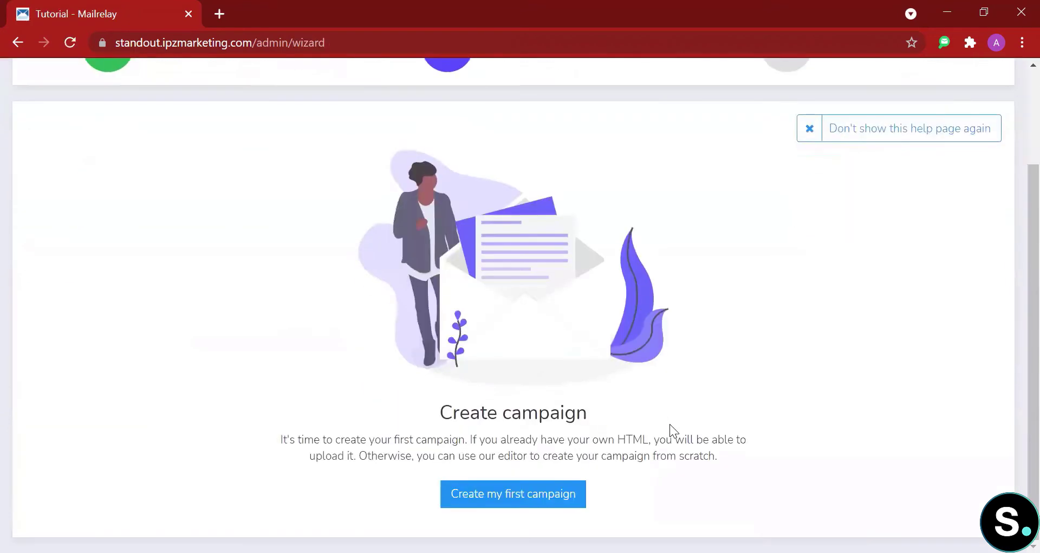
{"action": "left_click", "coordinate": [557, 501]}
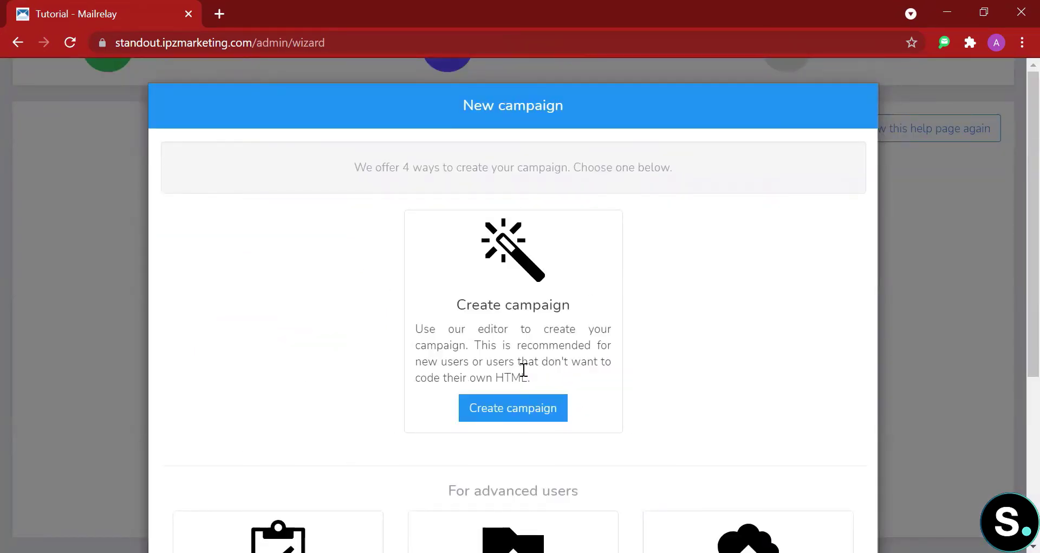
{"action": "scroll", "coordinate": [523, 370], "scroll_direction": "down", "scroll_amount": 4}
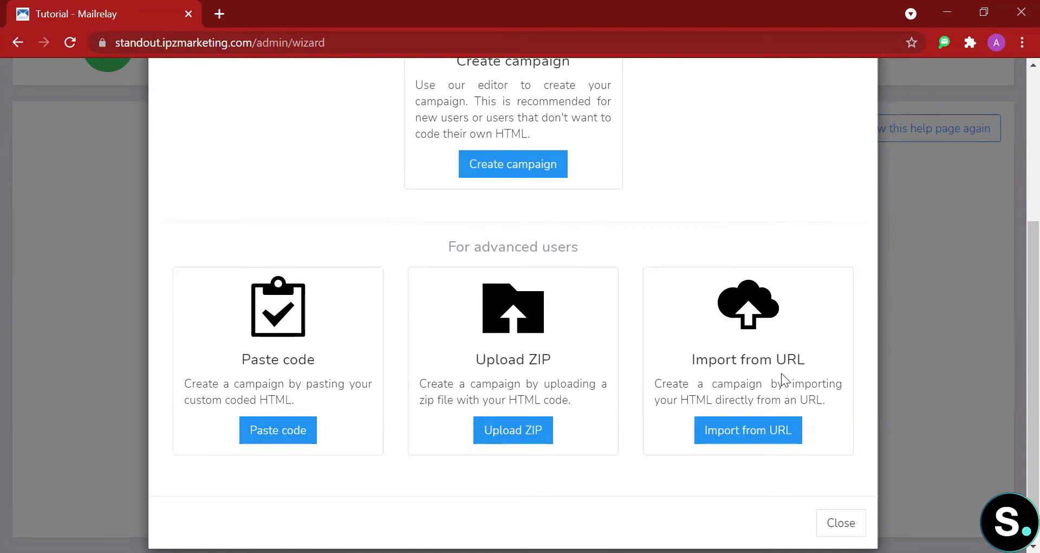
{"action": "scroll", "coordinate": [778, 377], "scroll_direction": "up", "scroll_amount": 3}
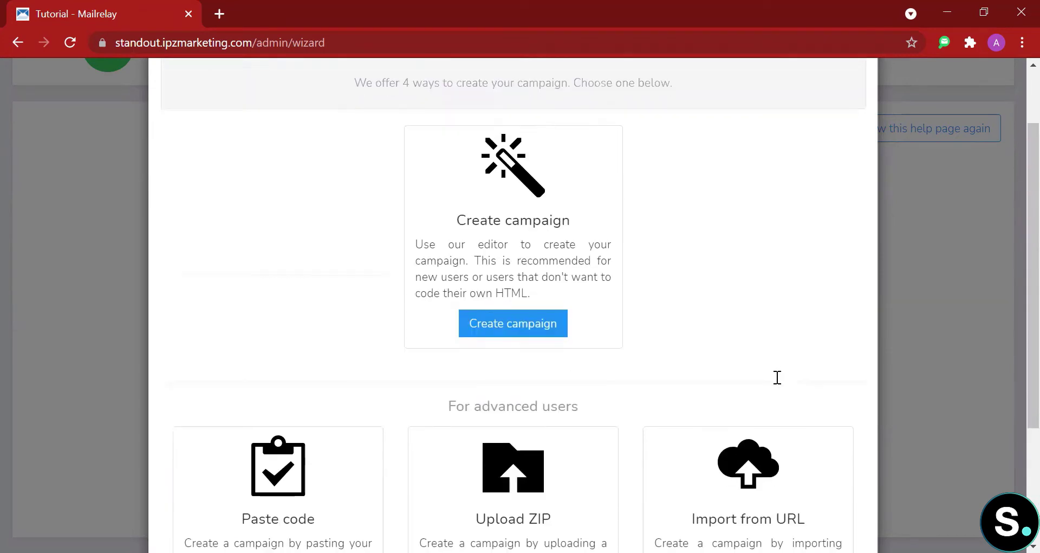
{"action": "left_click", "coordinate": [478, 329]}
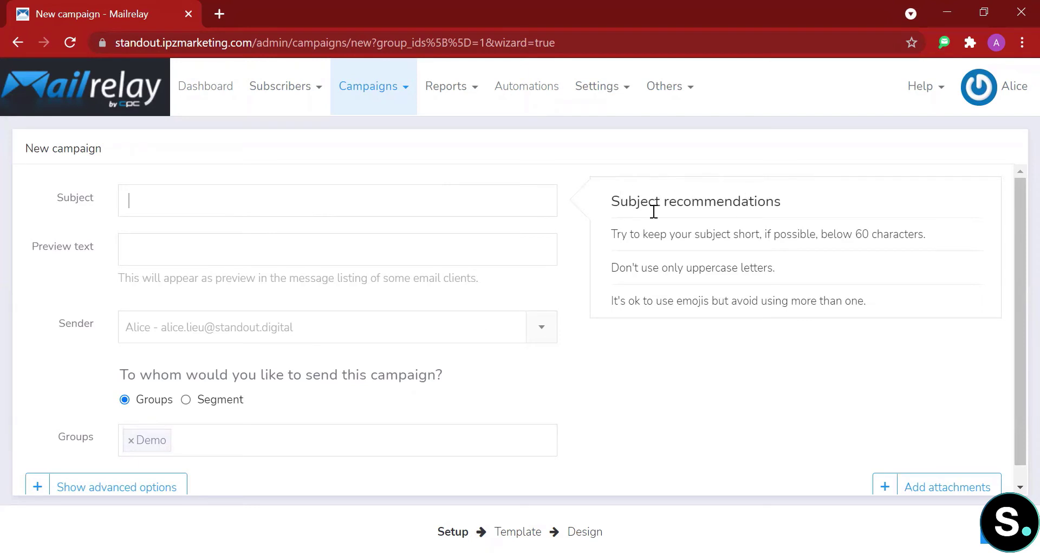
Enter 'Hello' as the campaign subject and 'Demo' as its preview text
{"action": "scroll", "coordinate": [674, 262], "scroll_direction": "down", "scroll_amount": 1}
{"action": "scroll", "coordinate": [674, 262], "scroll_direction": "up", "scroll_amount": 1}
{"action": "type", "text": "Hello"}
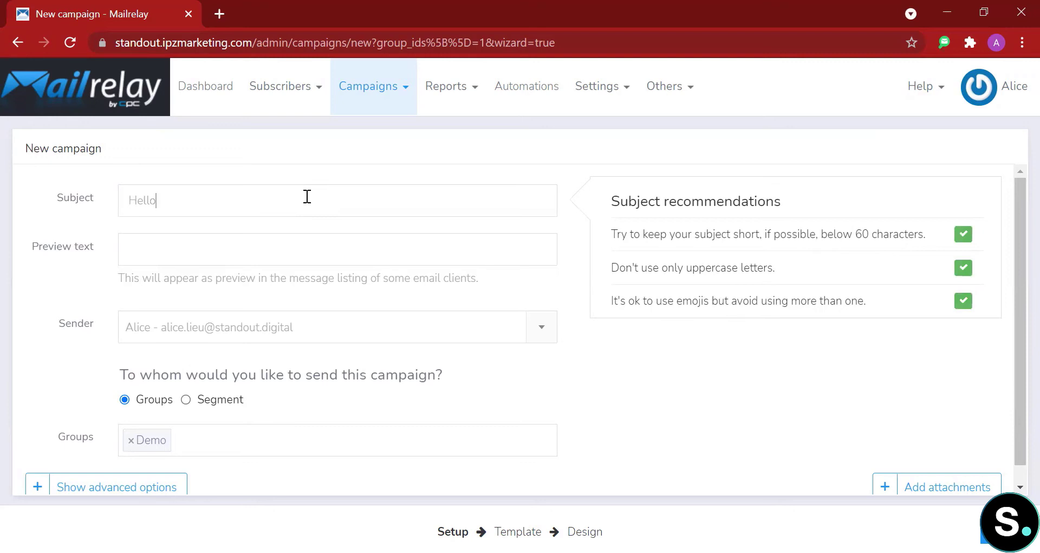
{"action": "left_click", "coordinate": [165, 258]}
{"action": "scroll", "coordinate": [166, 258], "scroll_direction": "down", "scroll_amount": 1}
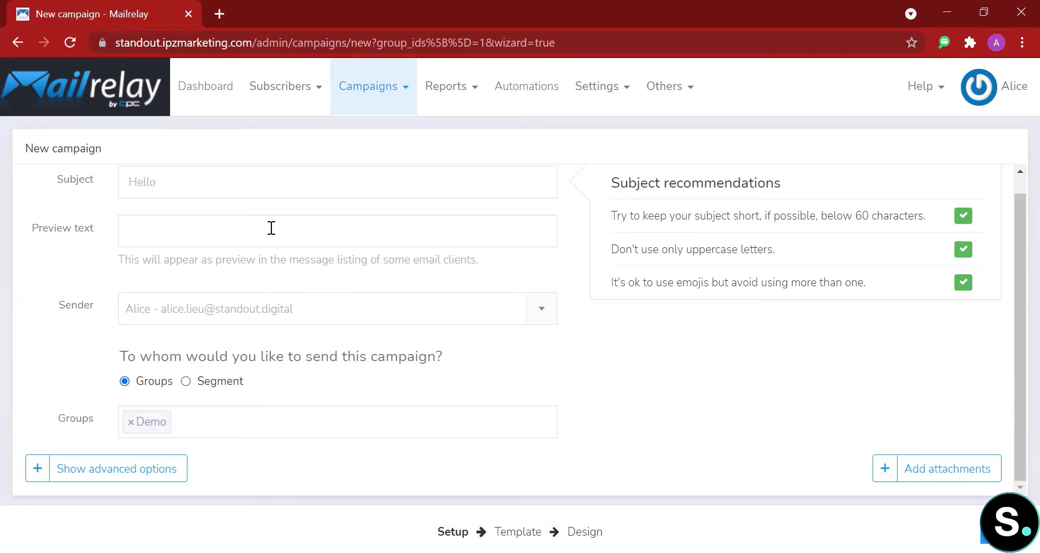
{"action": "type", "text": "Demo"}
Continue to template selection and browse the Holidays and Products templates
{"action": "left_click", "coordinate": [975, 521]}
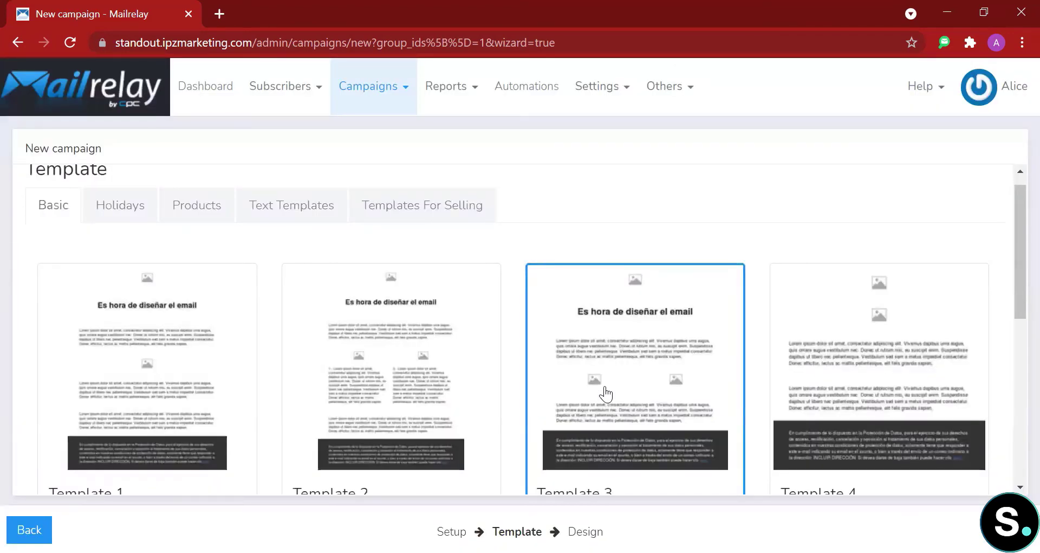
{"action": "scroll", "coordinate": [542, 368], "scroll_direction": "up", "scroll_amount": 1}
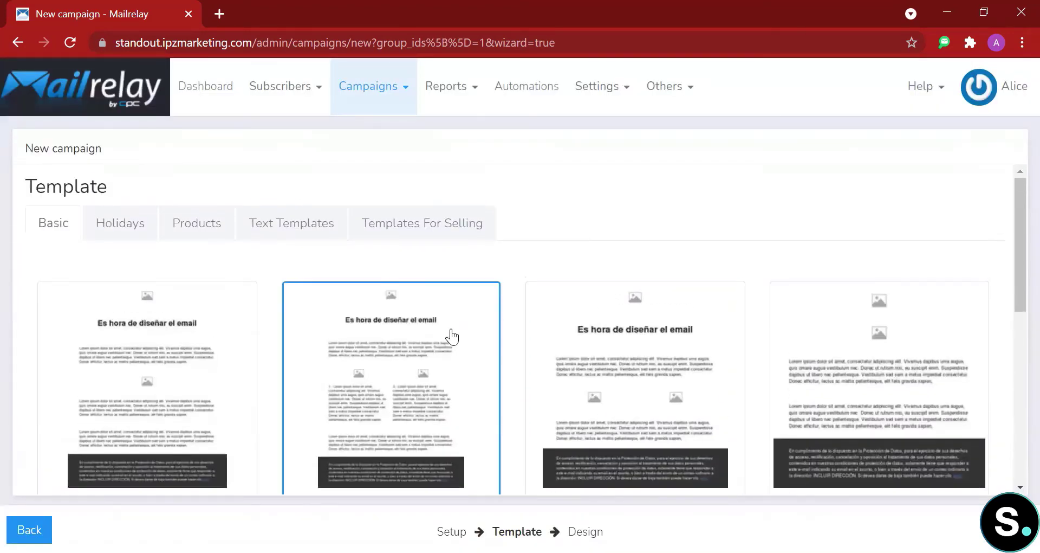
{"action": "left_click", "coordinate": [130, 231]}
{"action": "scroll", "coordinate": [379, 342], "scroll_direction": "down", "scroll_amount": 2}
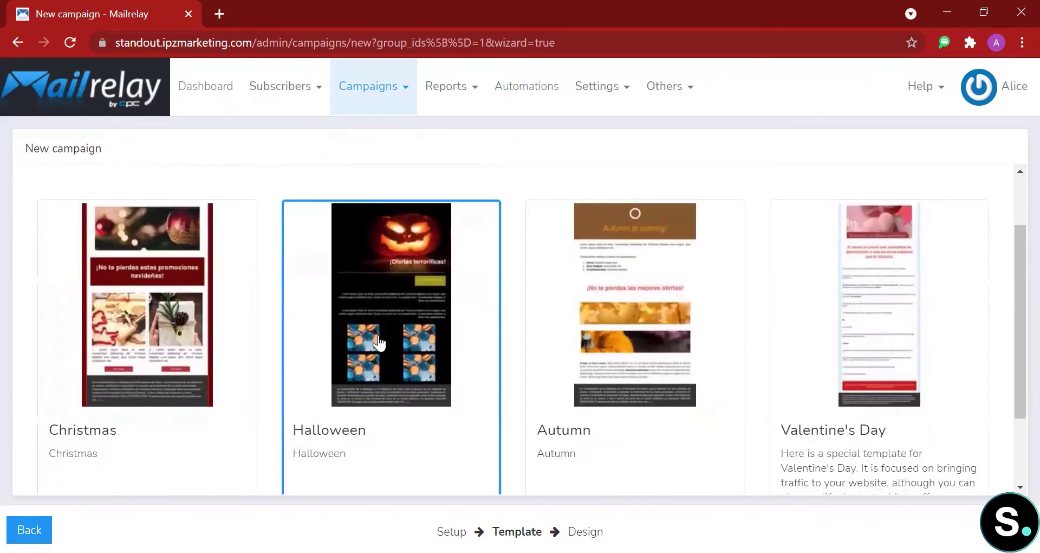
{"action": "scroll", "coordinate": [379, 343], "scroll_direction": "down", "scroll_amount": 2}
{"action": "scroll", "coordinate": [379, 343], "scroll_direction": "up", "scroll_amount": 3}
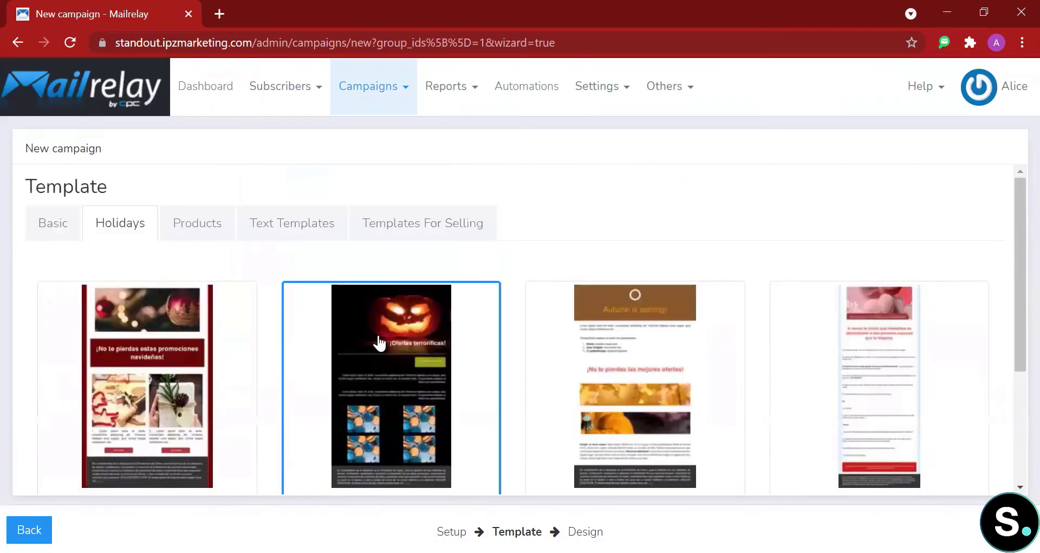
{"action": "left_click", "coordinate": [197, 225]}
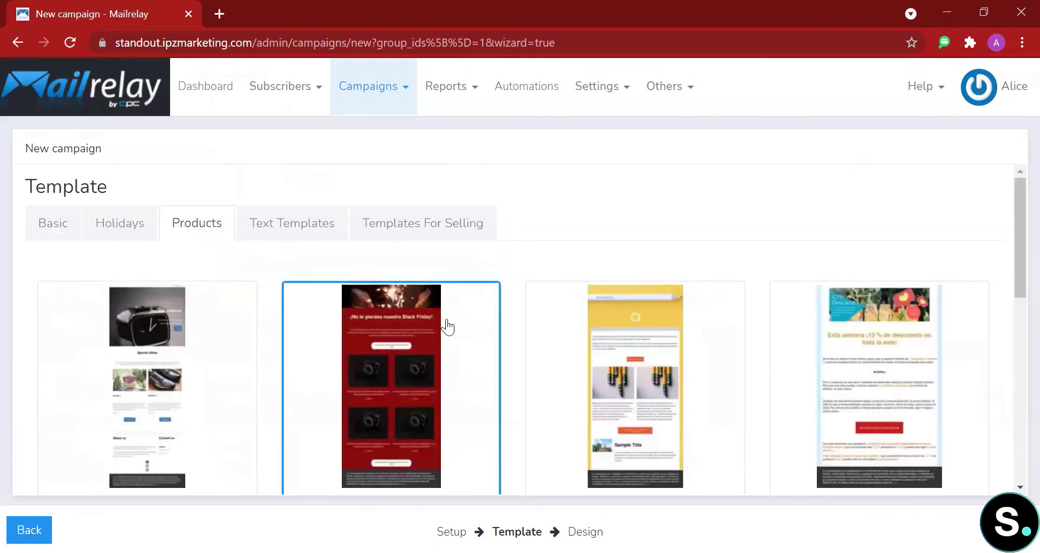
{"action": "scroll", "coordinate": [447, 325], "scroll_direction": "down", "scroll_amount": 7}
{"action": "scroll", "coordinate": [447, 326], "scroll_direction": "up", "scroll_amount": 7}
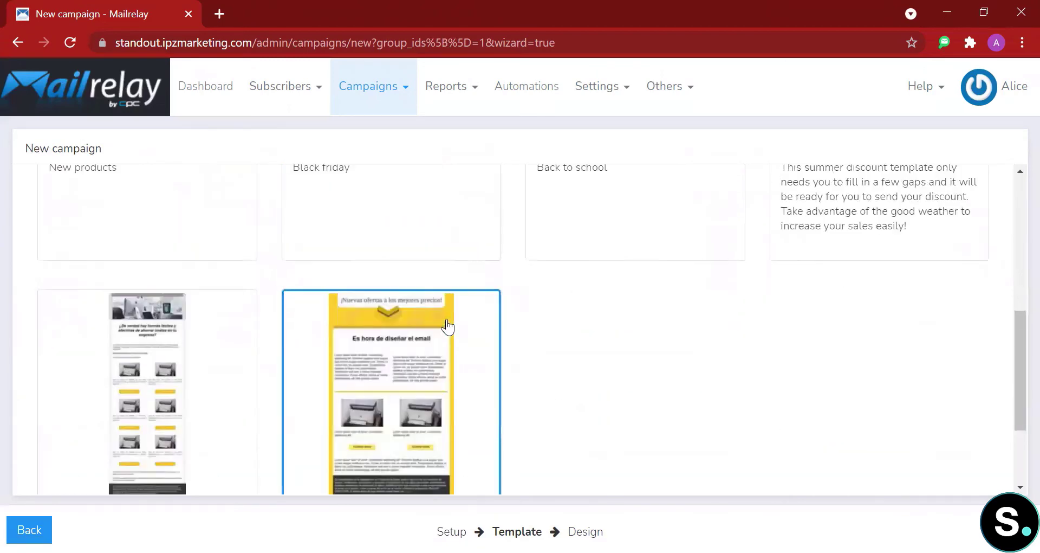
Browse the Text Templates and Templates For Selling, including Sales newsletter
{"action": "left_click", "coordinate": [288, 232]}
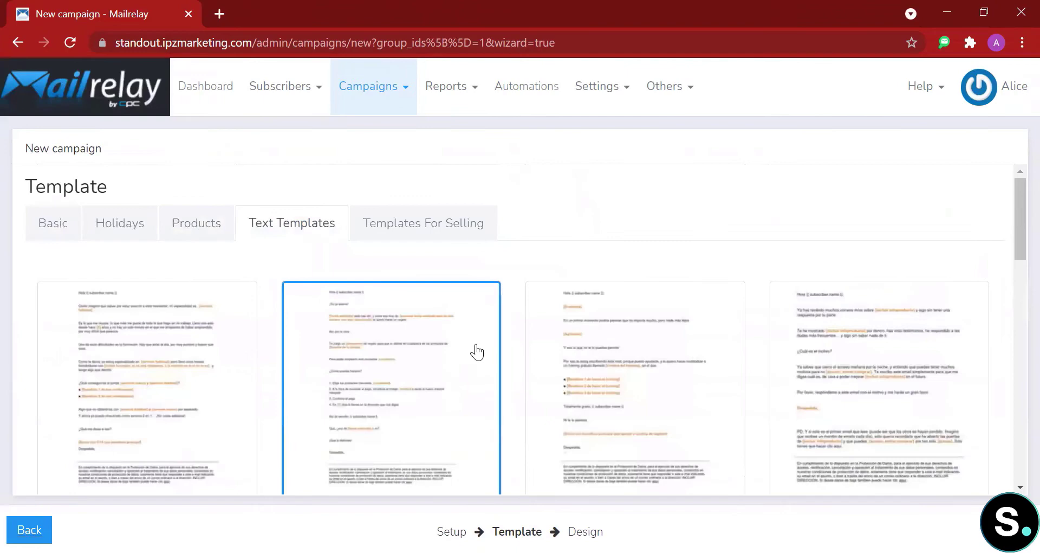
{"action": "scroll", "coordinate": [477, 352], "scroll_direction": "down", "scroll_amount": 3}
{"action": "scroll", "coordinate": [477, 350], "scroll_direction": "down", "scroll_amount": 5}
{"action": "scroll", "coordinate": [477, 348], "scroll_direction": "down", "scroll_amount": 5}
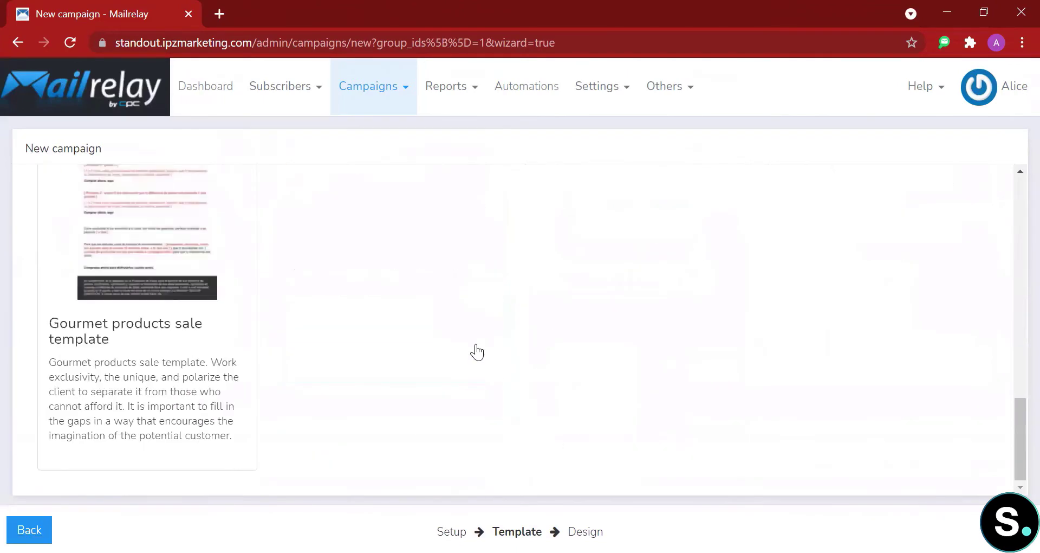
{"action": "scroll", "coordinate": [475, 342], "scroll_direction": "up", "scroll_amount": 5}
{"action": "scroll", "coordinate": [471, 335], "scroll_direction": "up", "scroll_amount": 5}
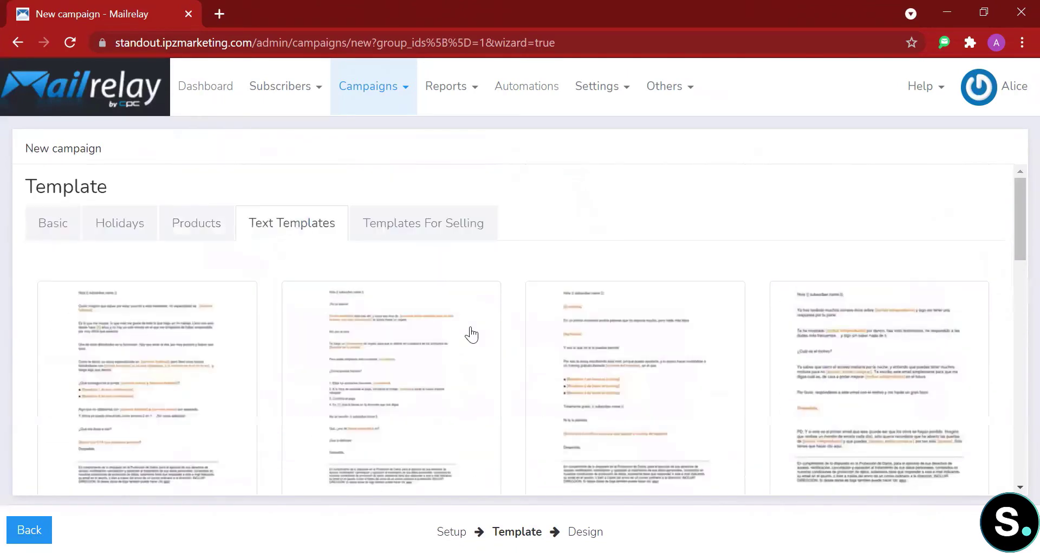
{"action": "left_click", "coordinate": [434, 232]}
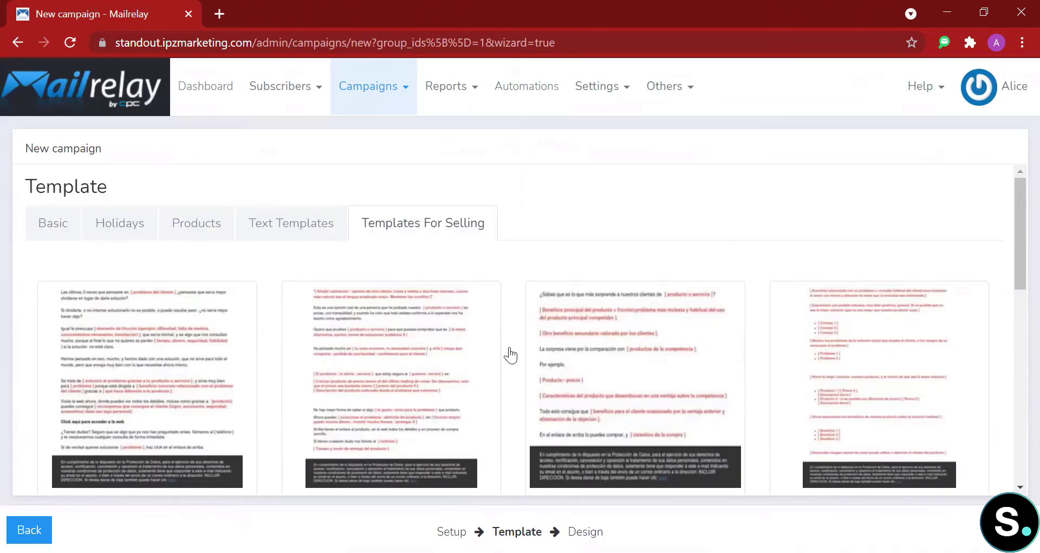
{"action": "scroll", "coordinate": [511, 355], "scroll_direction": "down", "scroll_amount": 2}
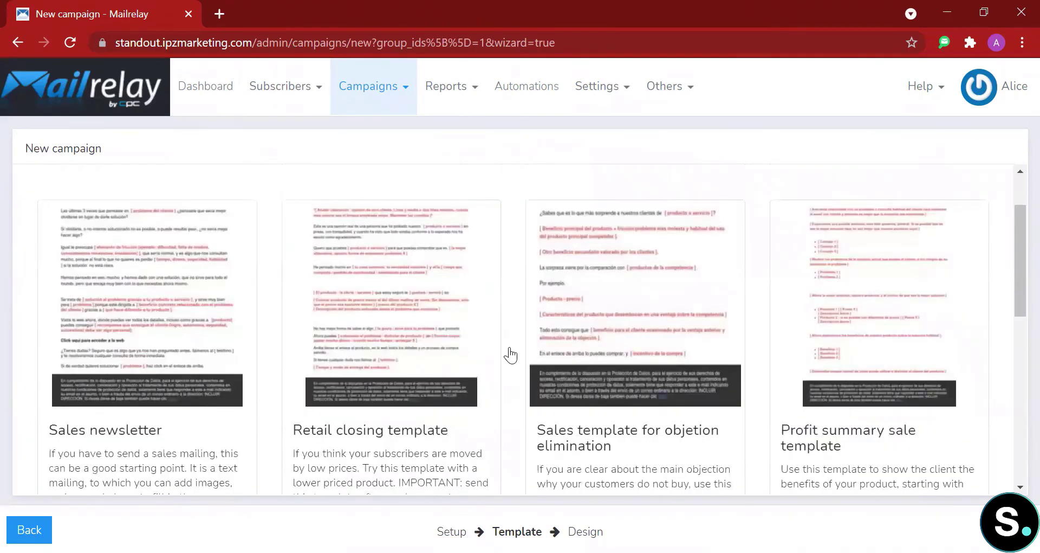
{"action": "scroll", "coordinate": [509, 353], "scroll_direction": "down", "scroll_amount": 2}
{"action": "scroll", "coordinate": [488, 352], "scroll_direction": "up", "scroll_amount": 2}
{"action": "left_click", "coordinate": [153, 319]}
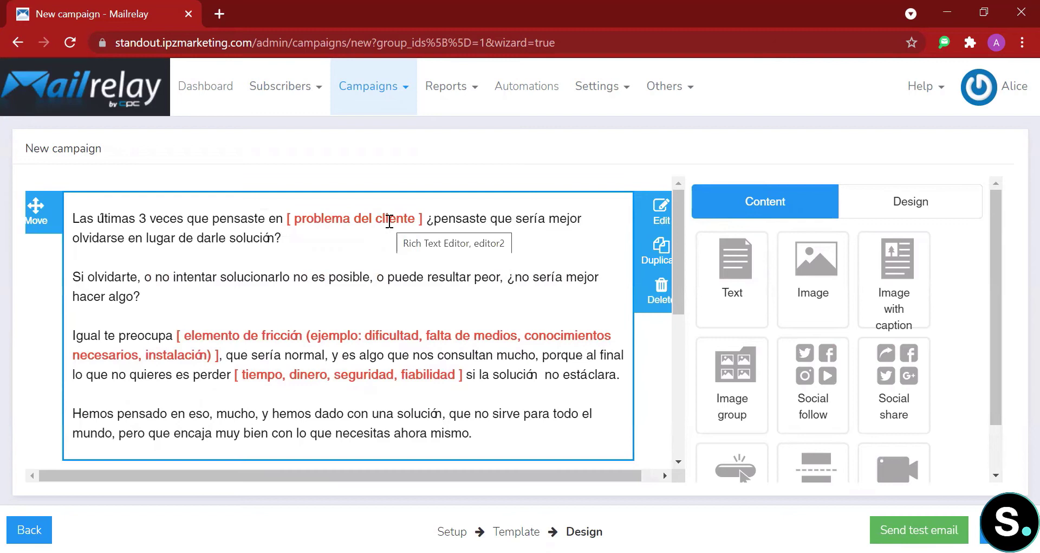
{"action": "left_click", "coordinate": [332, 233]}
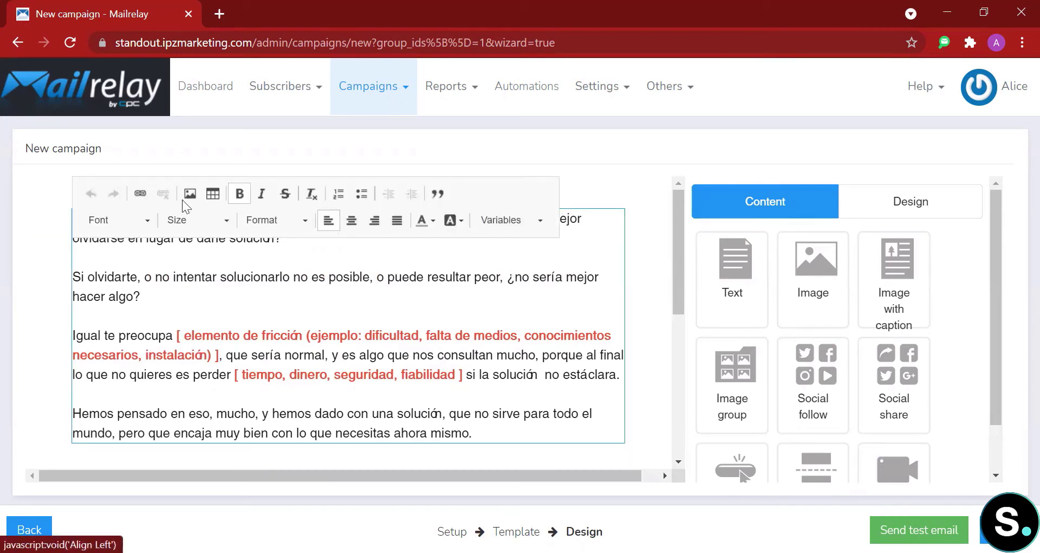
{"action": "left_click", "coordinate": [242, 196]}
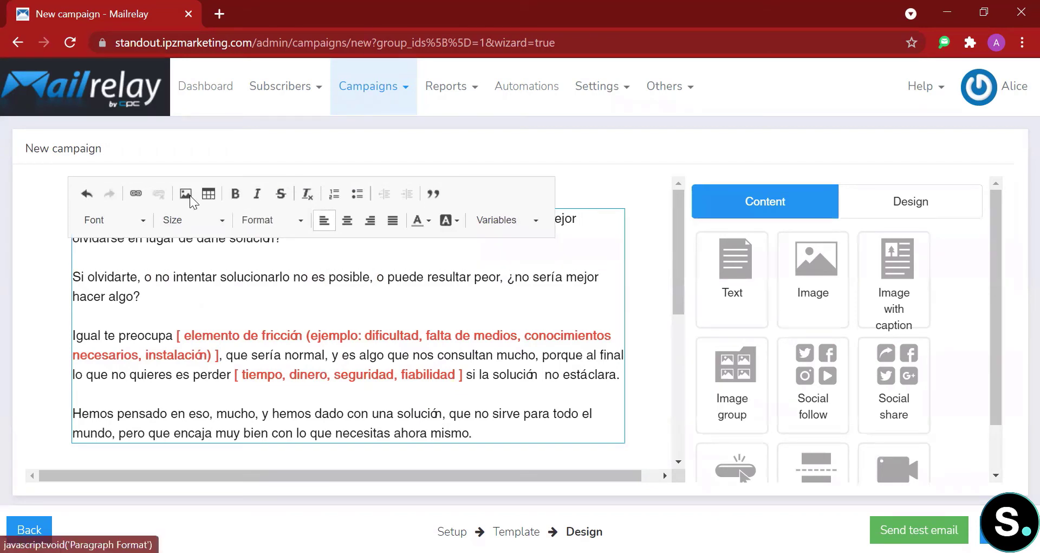
{"action": "left_click", "coordinate": [185, 194]}
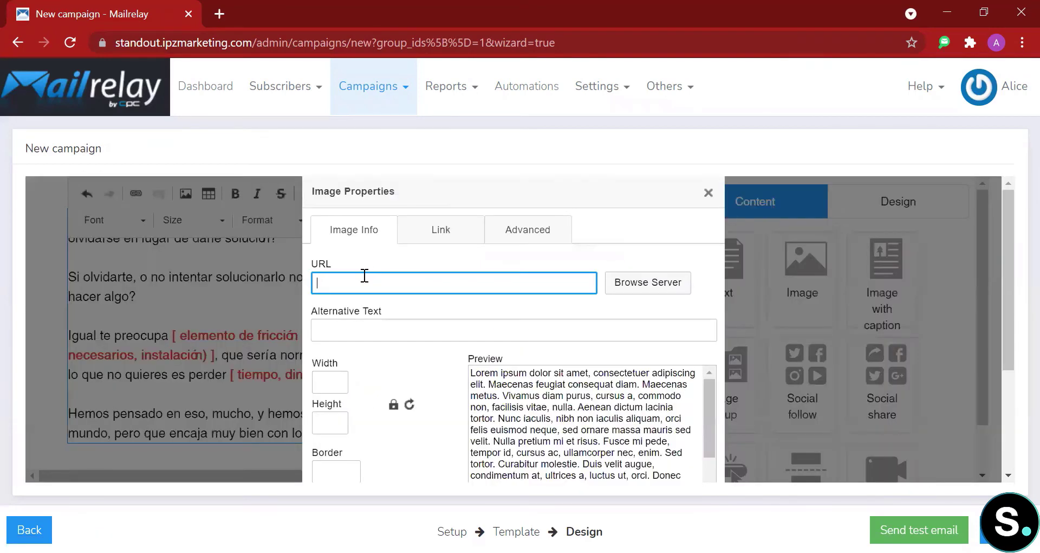
{"action": "left_click", "coordinate": [464, 238]}
{"action": "key", "text": "Escape"}
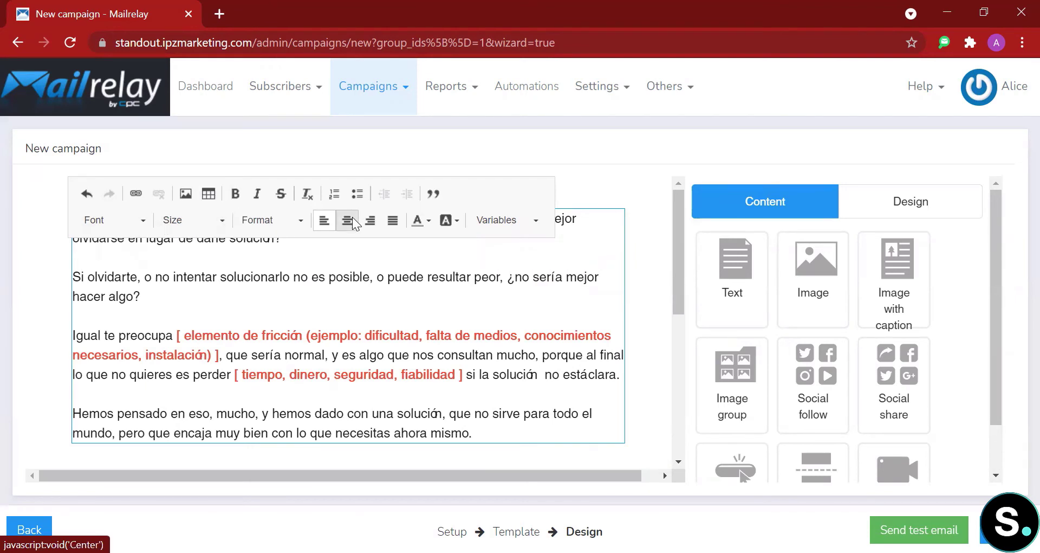
{"action": "left_click", "coordinate": [511, 231]}
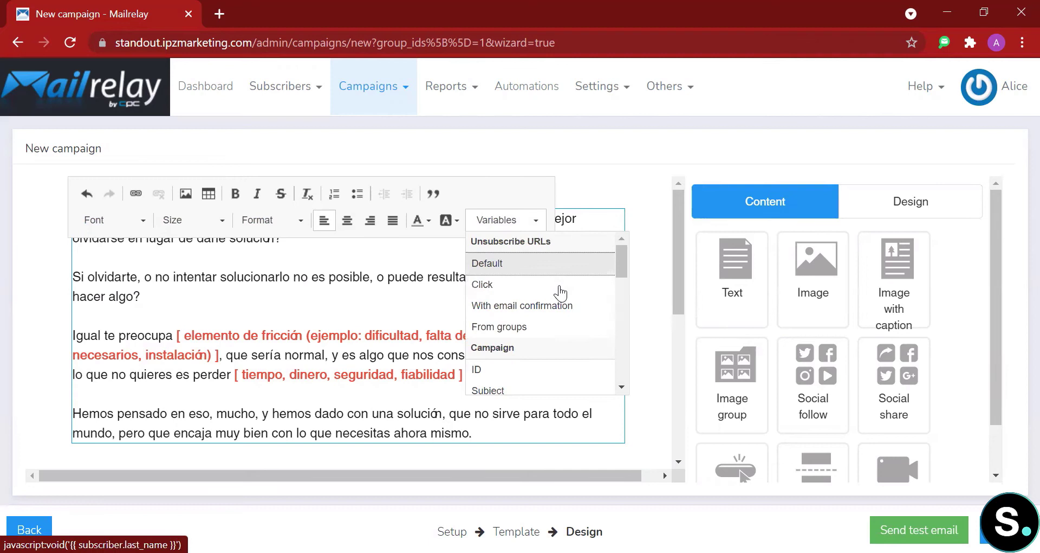
{"action": "scroll", "coordinate": [560, 293], "scroll_direction": "down", "scroll_amount": 10}
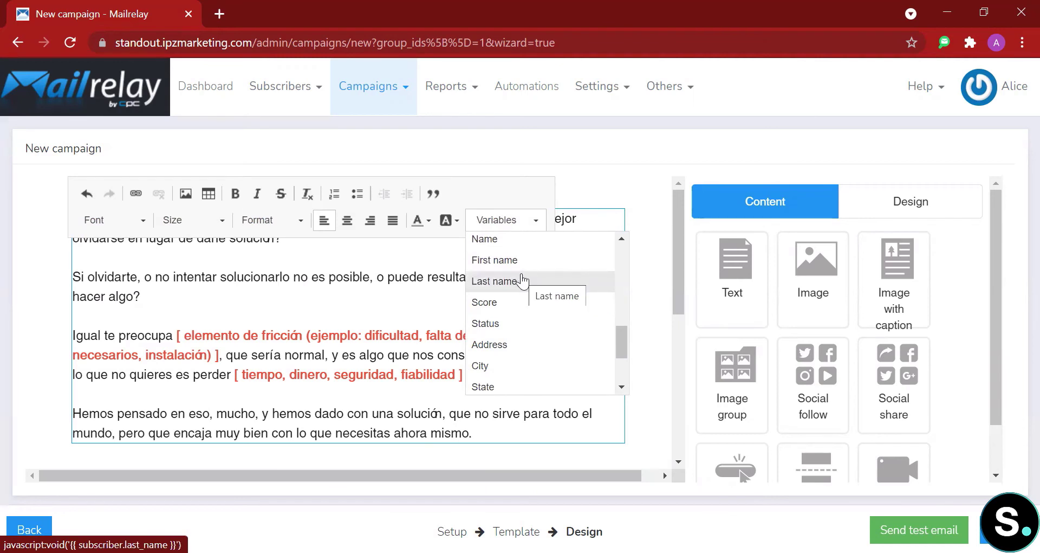
{"action": "scroll", "coordinate": [509, 309], "scroll_direction": "down", "scroll_amount": 2}
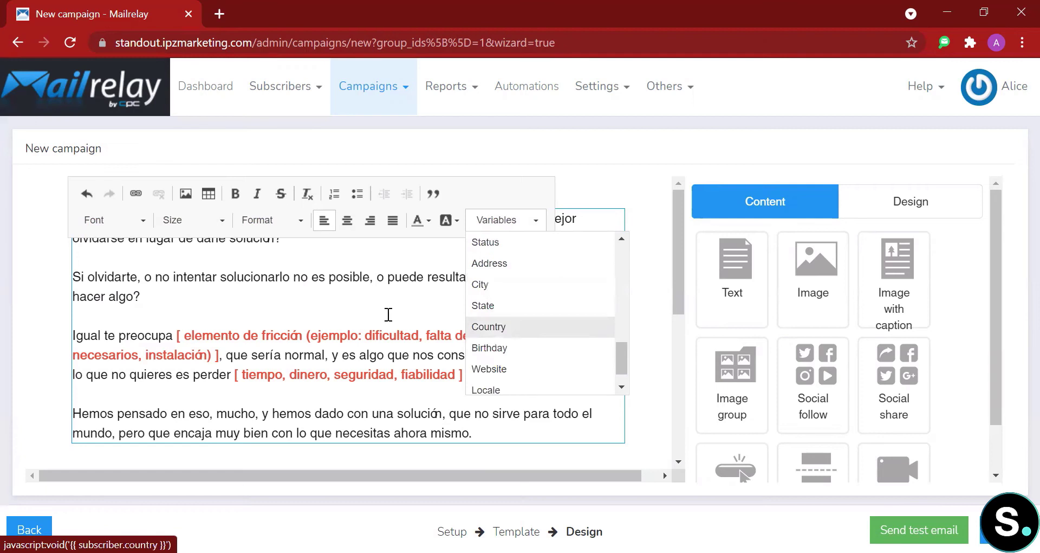
{"action": "left_click", "coordinate": [390, 304]}
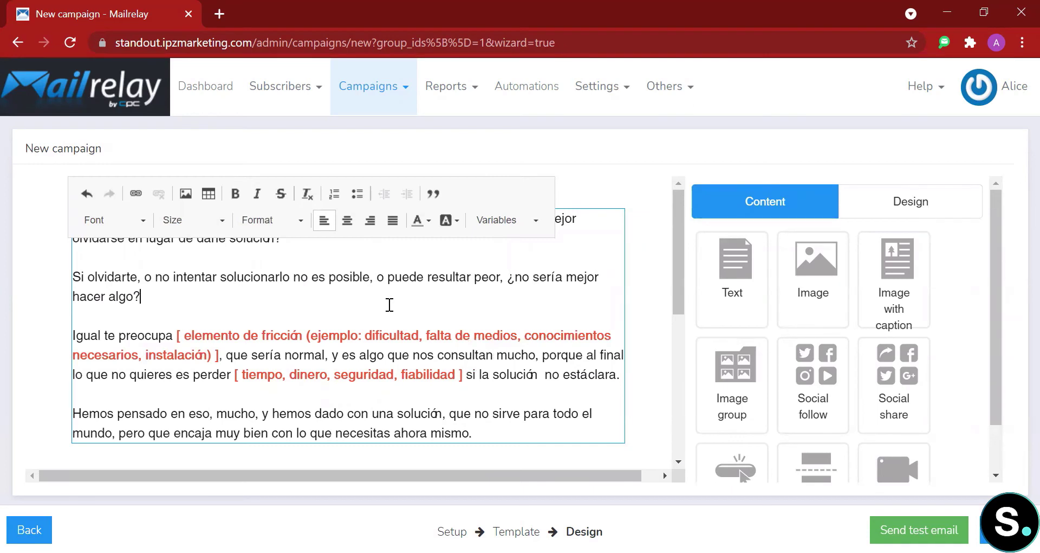
{"action": "left_click", "coordinate": [513, 226]}
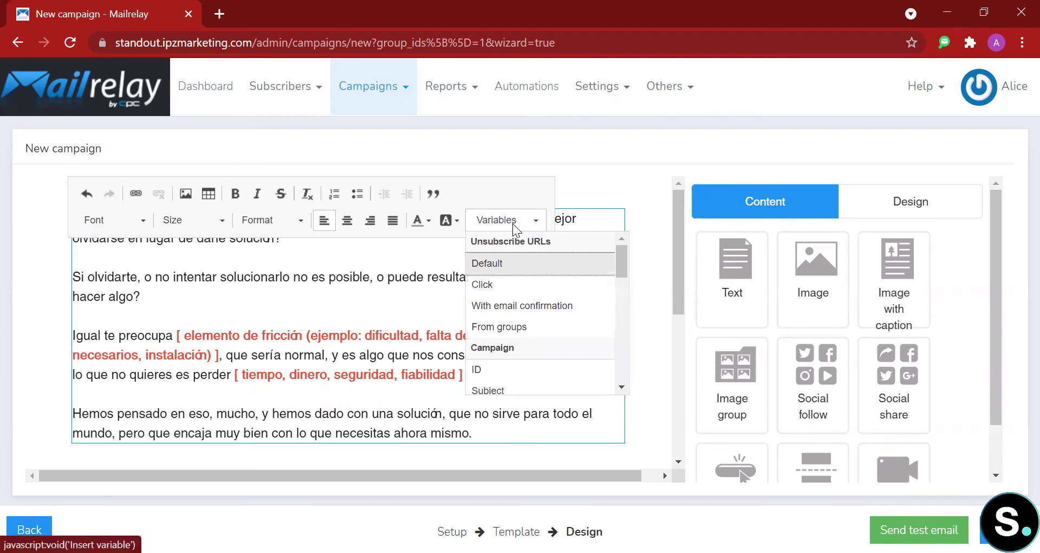
{"action": "left_click", "coordinate": [512, 221]}
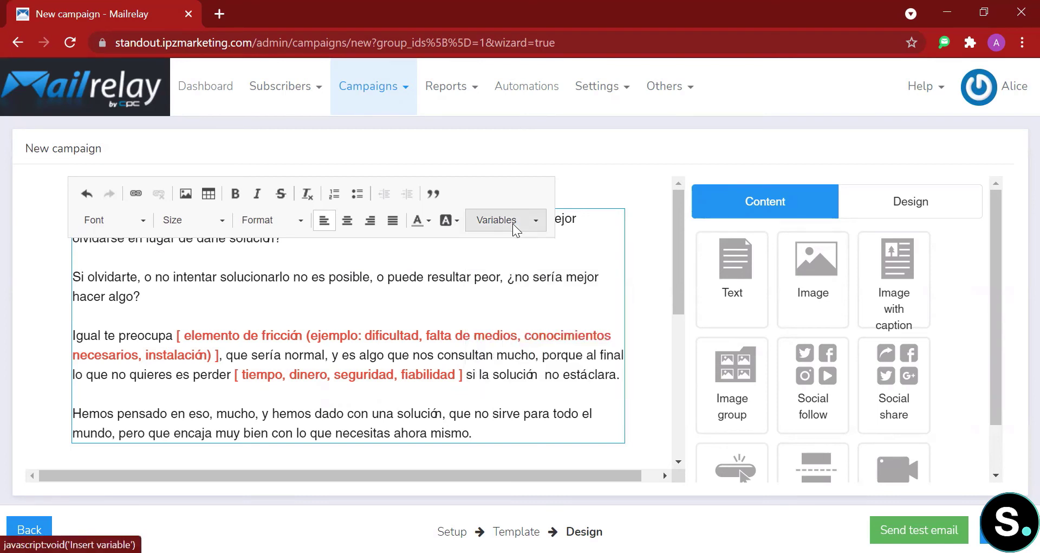
Look through the Content blocks, then show the Design tab's Body, Header, Content and Footer styles
{"action": "scroll", "coordinate": [799, 339], "scroll_direction": "down", "scroll_amount": 1}
{"action": "scroll", "coordinate": [799, 336], "scroll_direction": "up", "scroll_amount": 1}
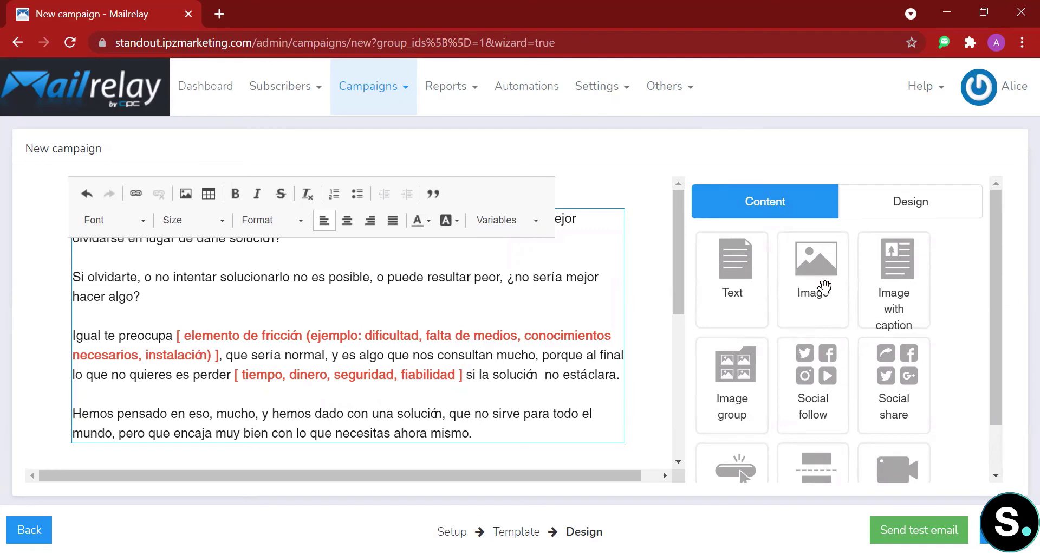
{"action": "scroll", "coordinate": [895, 306], "scroll_direction": "down", "scroll_amount": 1}
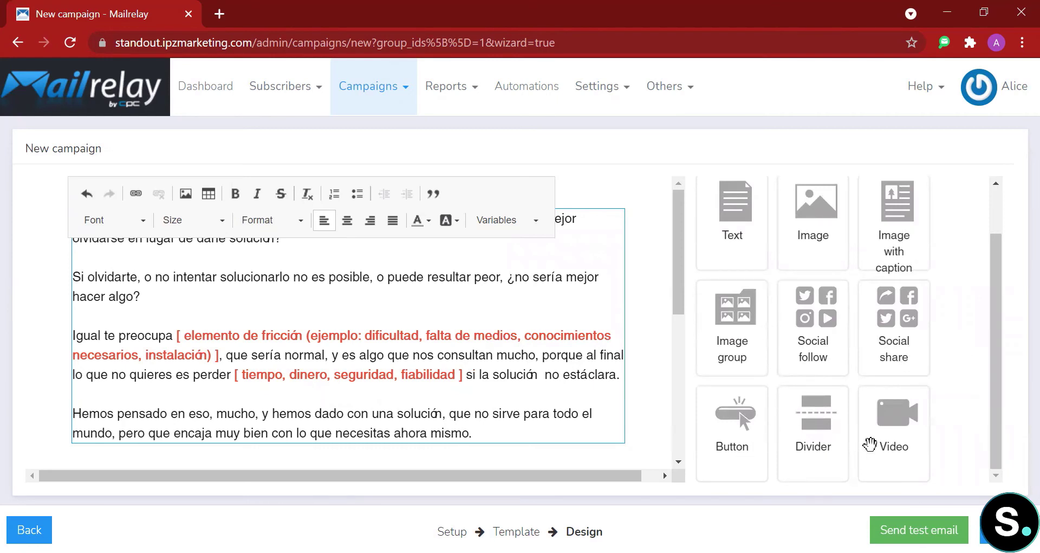
{"action": "scroll", "coordinate": [870, 445], "scroll_direction": "up", "scroll_amount": 1}
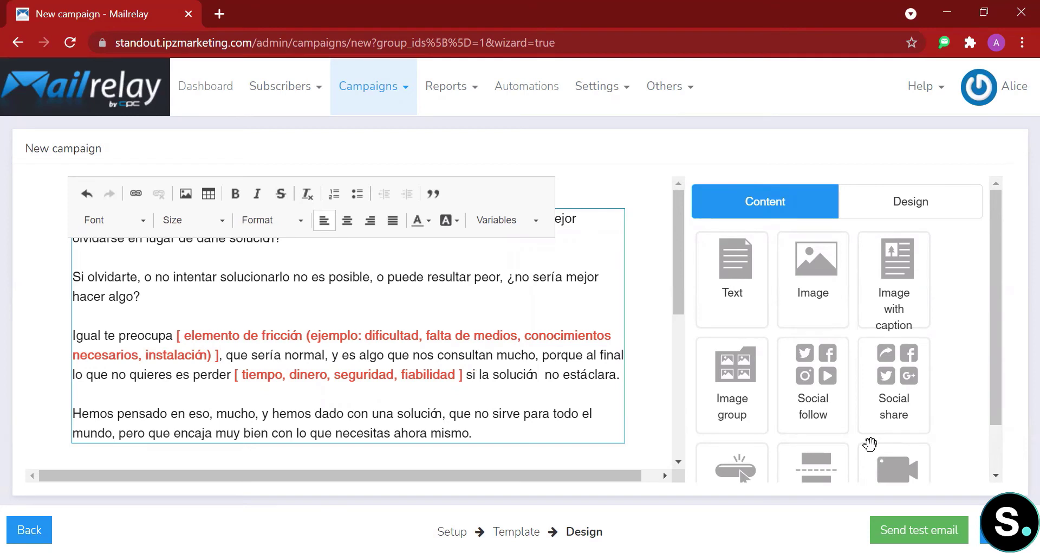
{"action": "left_click", "coordinate": [909, 200]}
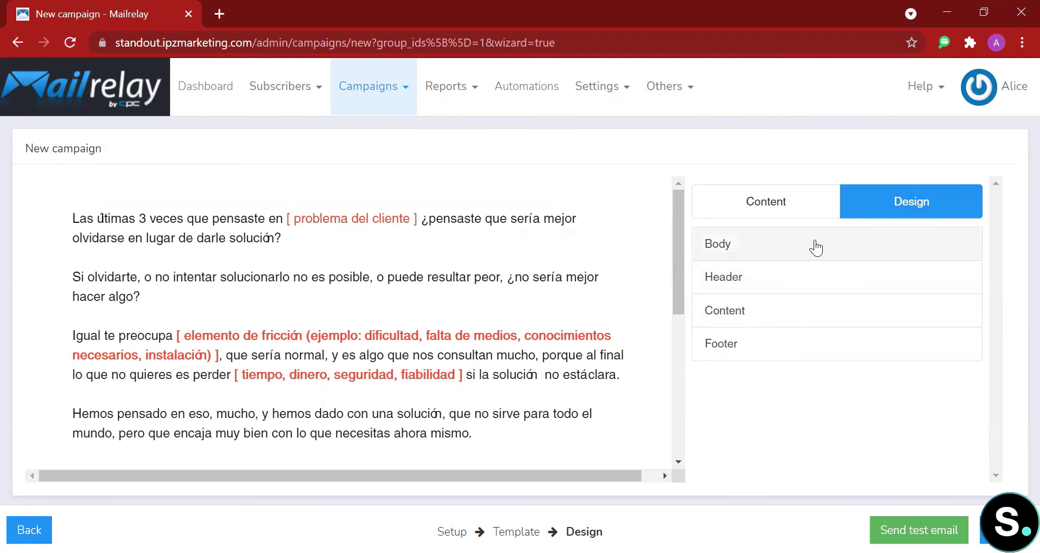
{"action": "left_click", "coordinate": [815, 247]}
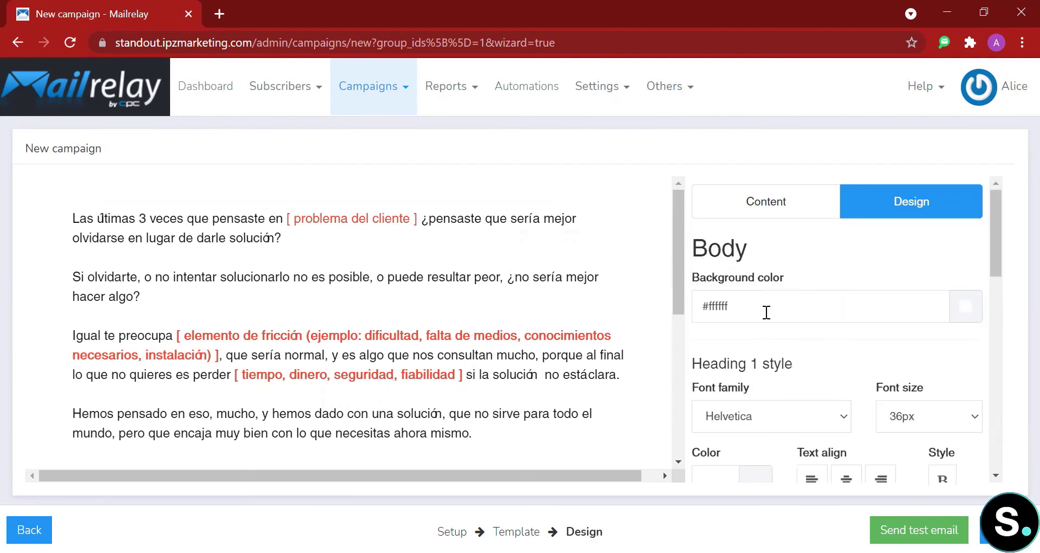
{"action": "scroll", "coordinate": [775, 271], "scroll_direction": "down", "scroll_amount": 2}
{"action": "scroll", "coordinate": [840, 280], "scroll_direction": "down", "scroll_amount": 2}
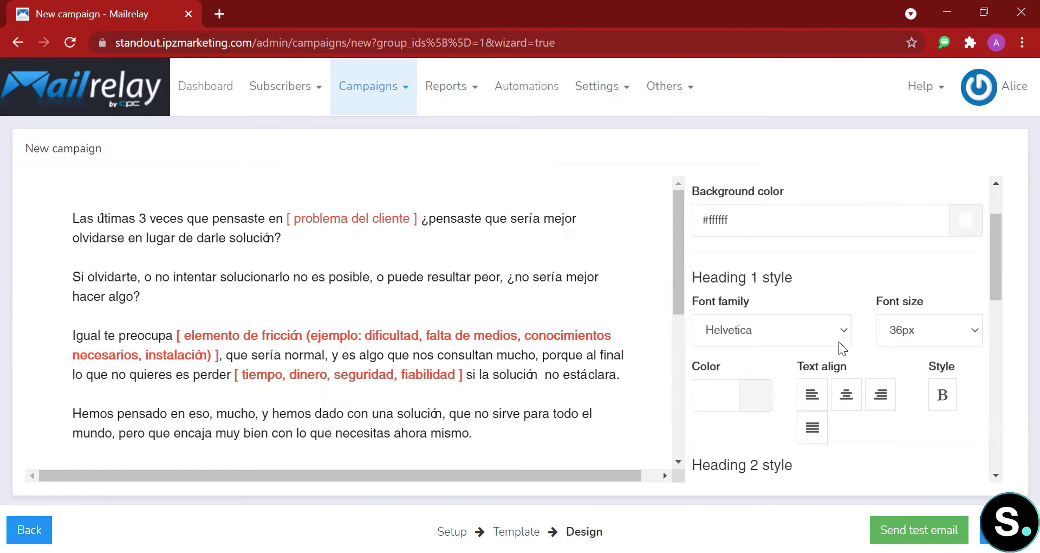
{"action": "scroll", "coordinate": [813, 347], "scroll_direction": "down", "scroll_amount": 2}
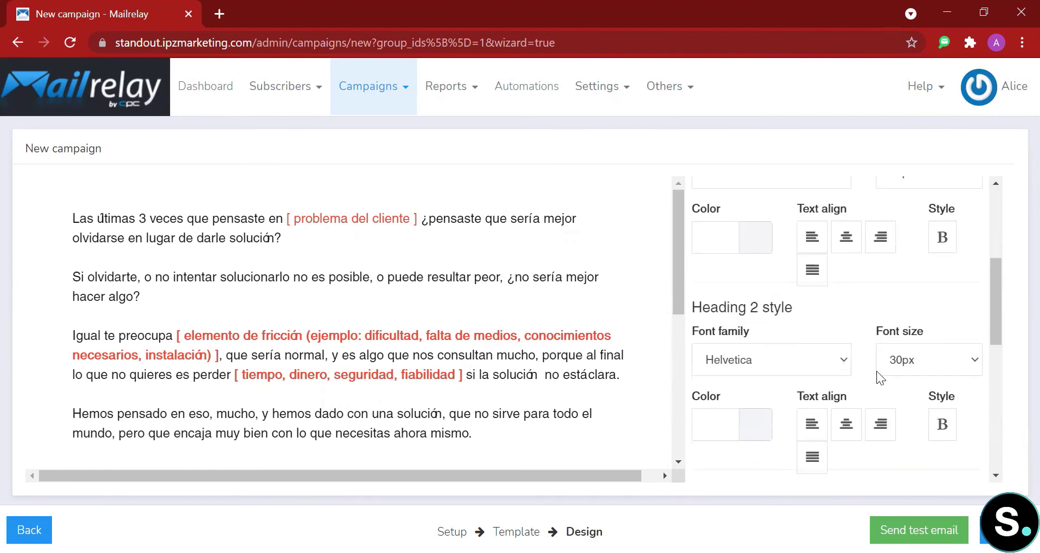
{"action": "scroll", "coordinate": [865, 373], "scroll_direction": "down", "scroll_amount": 3}
{"action": "scroll", "coordinate": [866, 373], "scroll_direction": "down", "scroll_amount": 1}
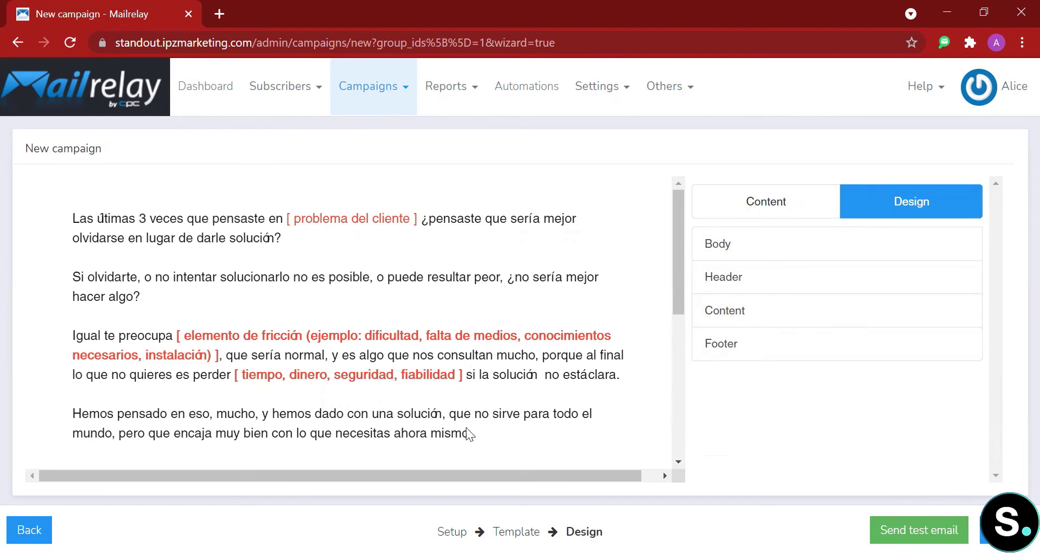
{"action": "scroll", "coordinate": [469, 431], "scroll_direction": "down", "scroll_amount": 8}
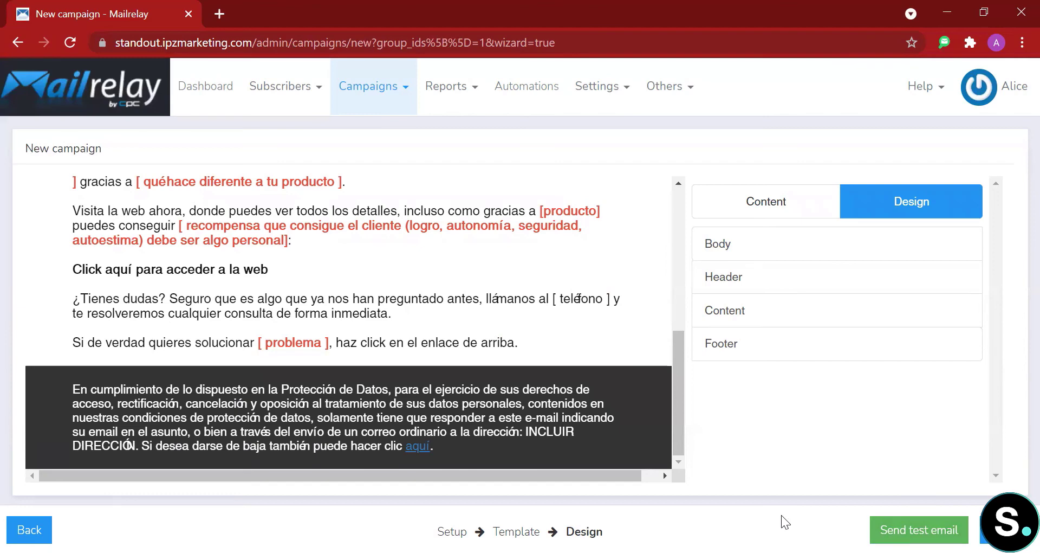
Save the campaign and view the saved campaign's details
{"action": "left_click", "coordinate": [986, 530]}
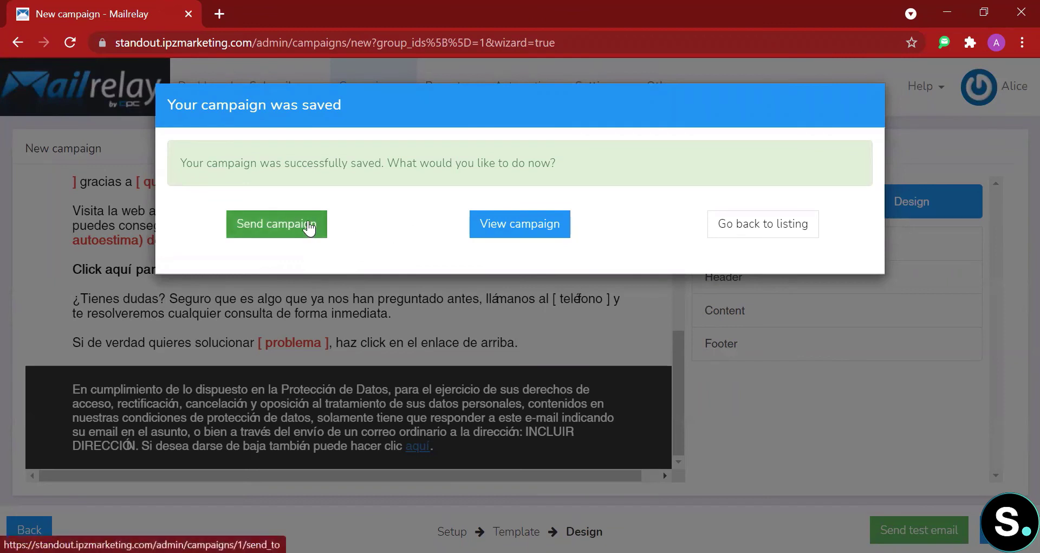
{"action": "left_click", "coordinate": [512, 224]}
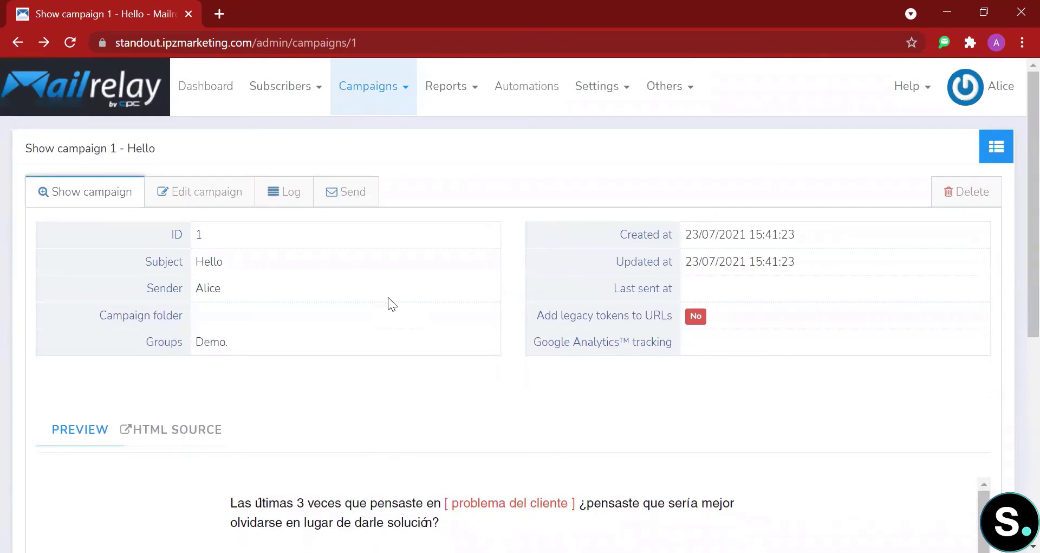
{"action": "scroll", "coordinate": [388, 297], "scroll_direction": "down", "scroll_amount": 5}
{"action": "scroll", "coordinate": [388, 301], "scroll_direction": "up", "scroll_amount": 5}
Try Edit campaign, return to the overview, and check the Log's single Created entry
{"action": "left_click", "coordinate": [179, 197]}
{"action": "key", "text": "alt+Left"}
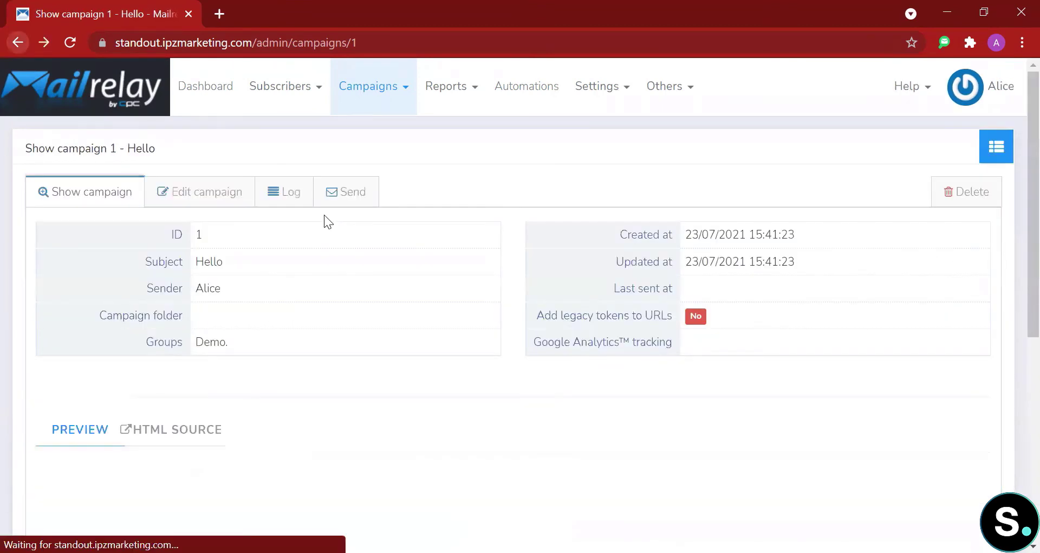
{"action": "left_click", "coordinate": [292, 197]}
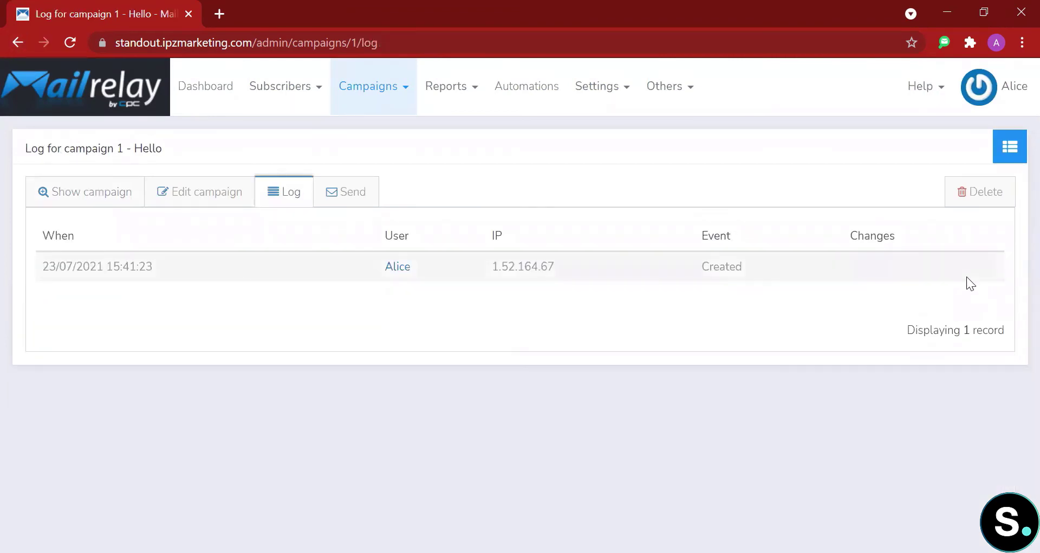
{"action": "left_click", "coordinate": [343, 197]}
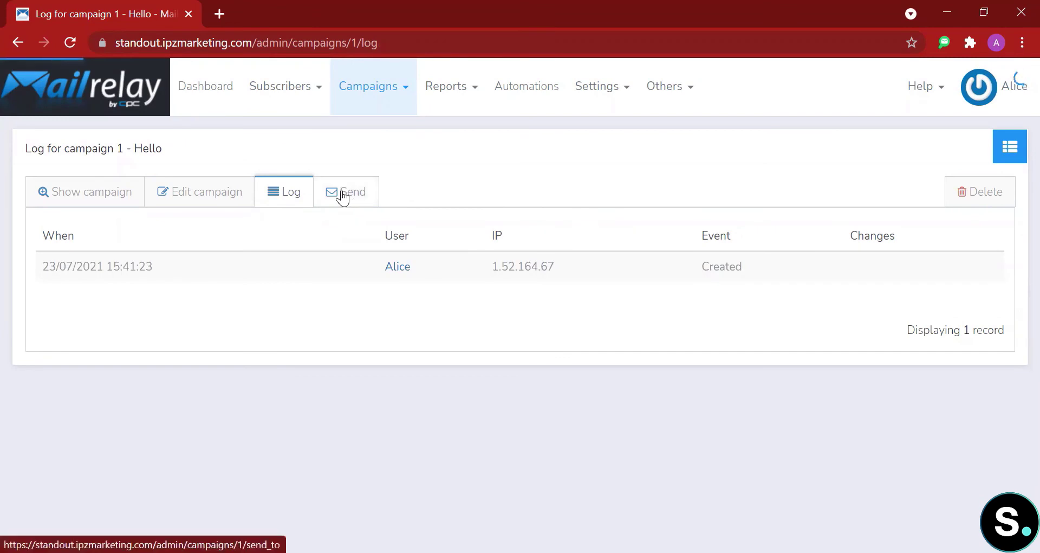
Schedule delivery for 23/07/2021 23:42 and restrict sending to certain time frames
{"action": "scroll", "coordinate": [387, 390], "scroll_direction": "down", "scroll_amount": 4}
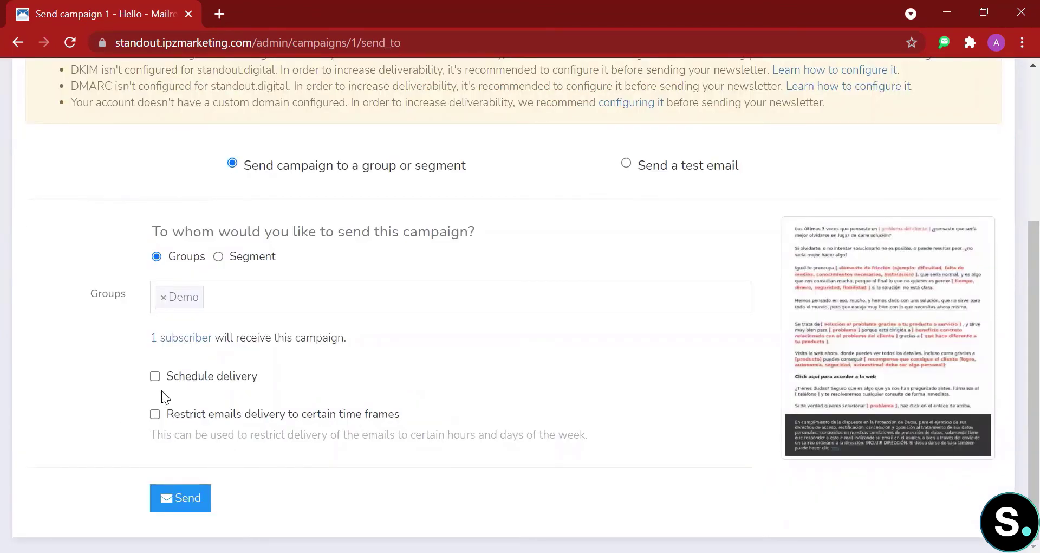
{"action": "left_click", "coordinate": [204, 377]}
{"action": "scroll", "coordinate": [324, 360], "scroll_direction": "down", "scroll_amount": 2}
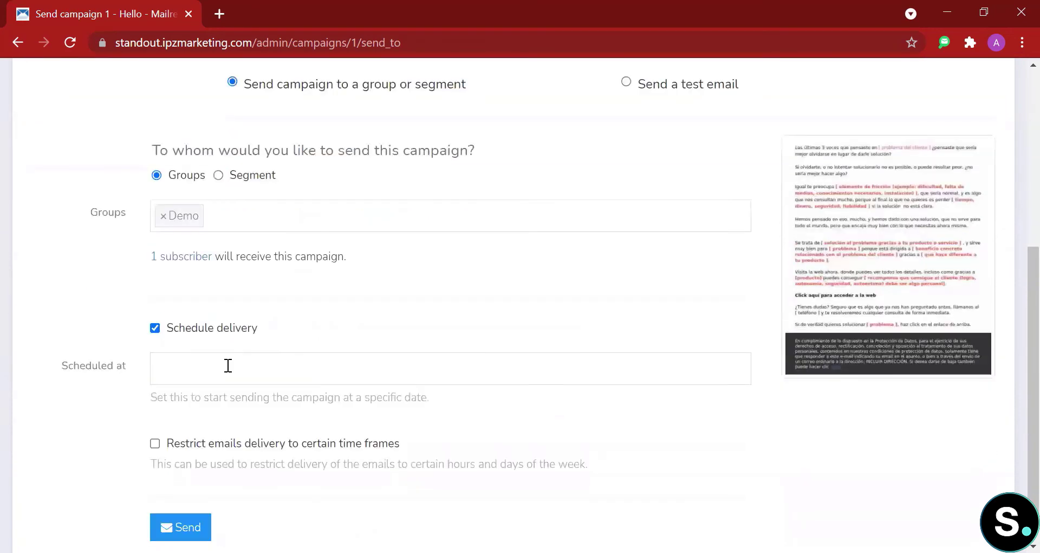
{"action": "left_click", "coordinate": [207, 365]}
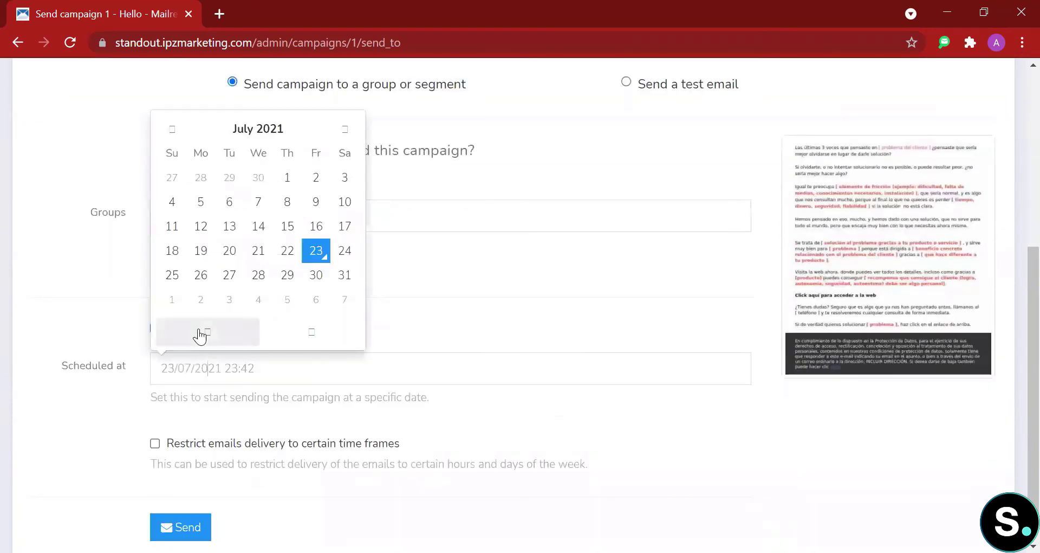
{"action": "left_click", "coordinate": [163, 444]}
{"action": "scroll", "coordinate": [284, 412], "scroll_direction": "down", "scroll_amount": 3}
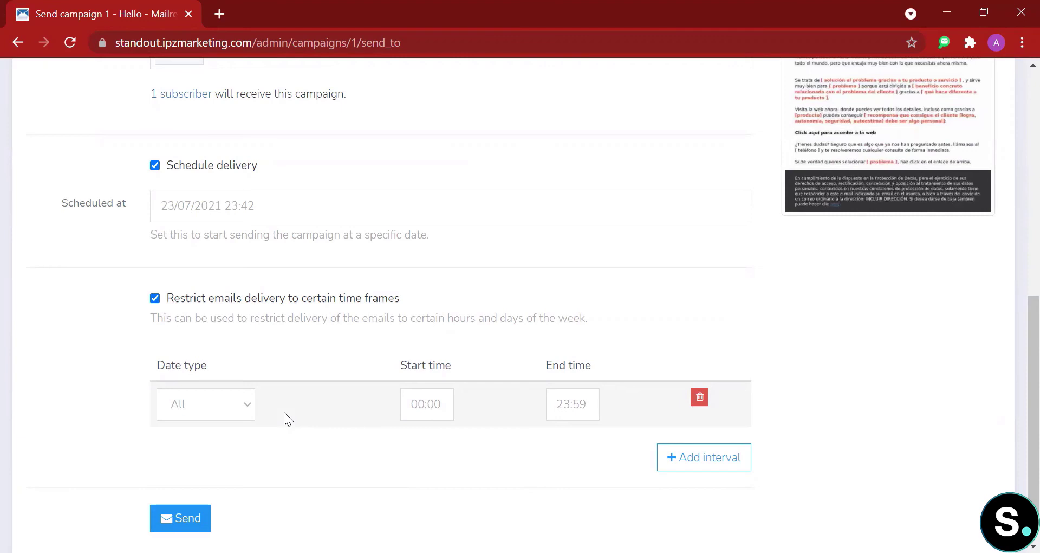
{"action": "scroll", "coordinate": [288, 411], "scroll_direction": "down", "scroll_amount": 1}
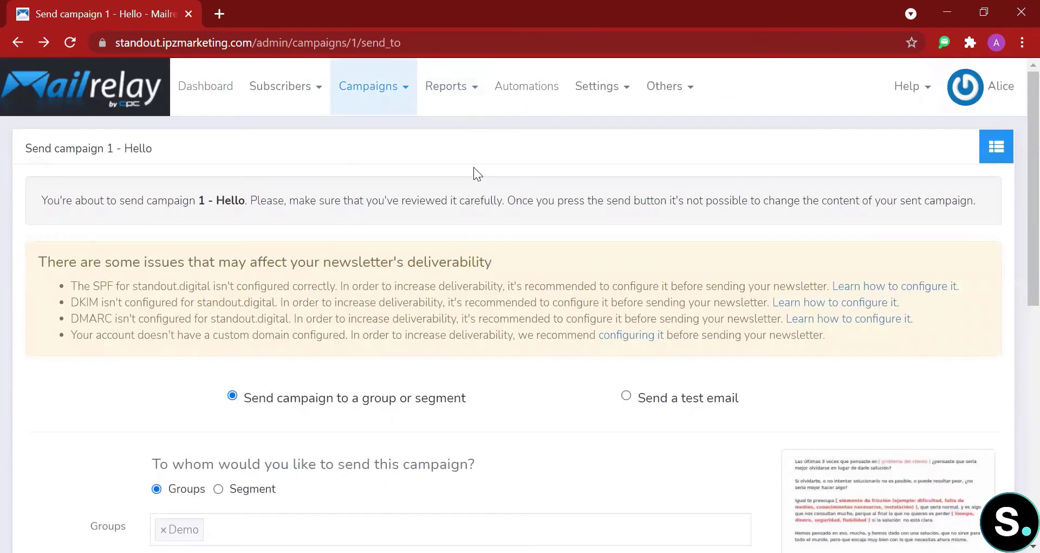
Open the Sent campaigns report from the Reports menu
{"action": "left_click", "coordinate": [432, 102]}
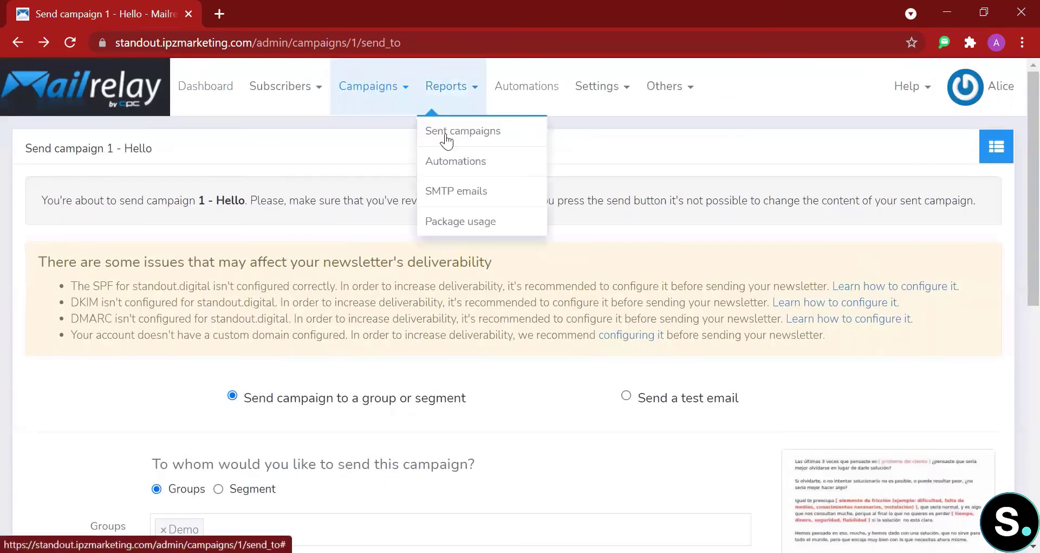
{"action": "left_click", "coordinate": [446, 135]}
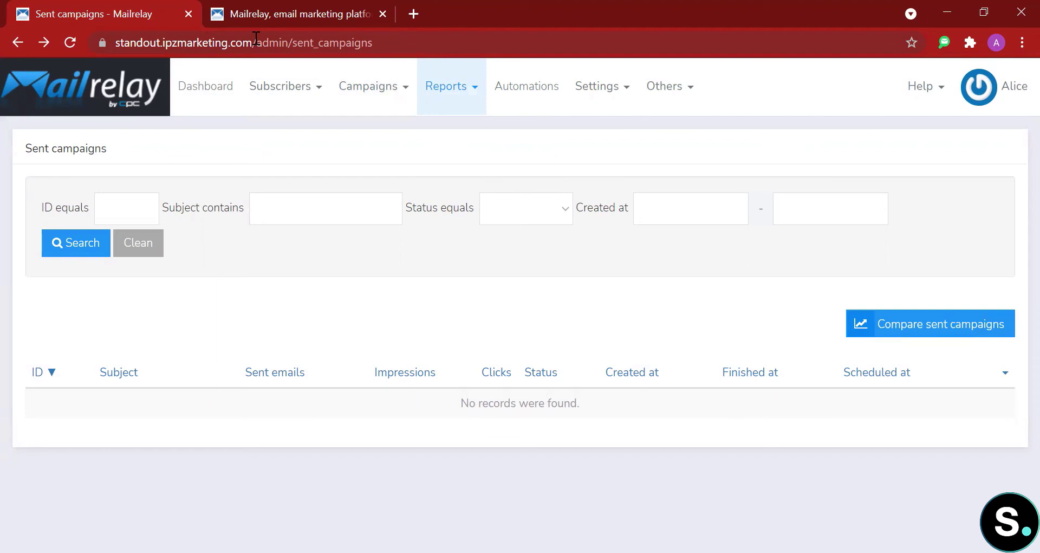
Switch to the mailrelay.com tab to view its free account offer
{"action": "left_click", "coordinate": [285, 11]}
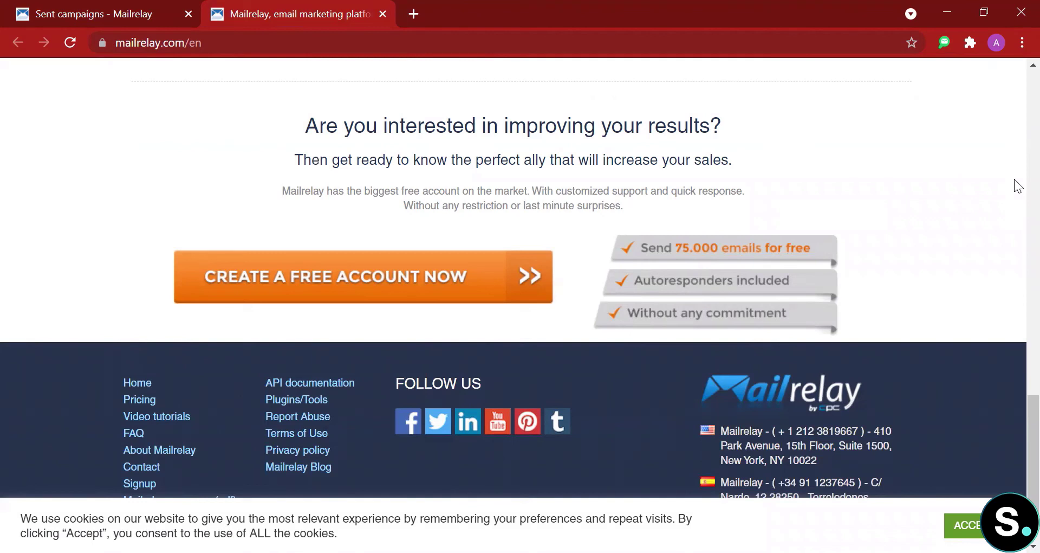
Switch back to the Sent campaigns tab, which still lists no records
{"action": "left_click", "coordinate": [74, 8]}
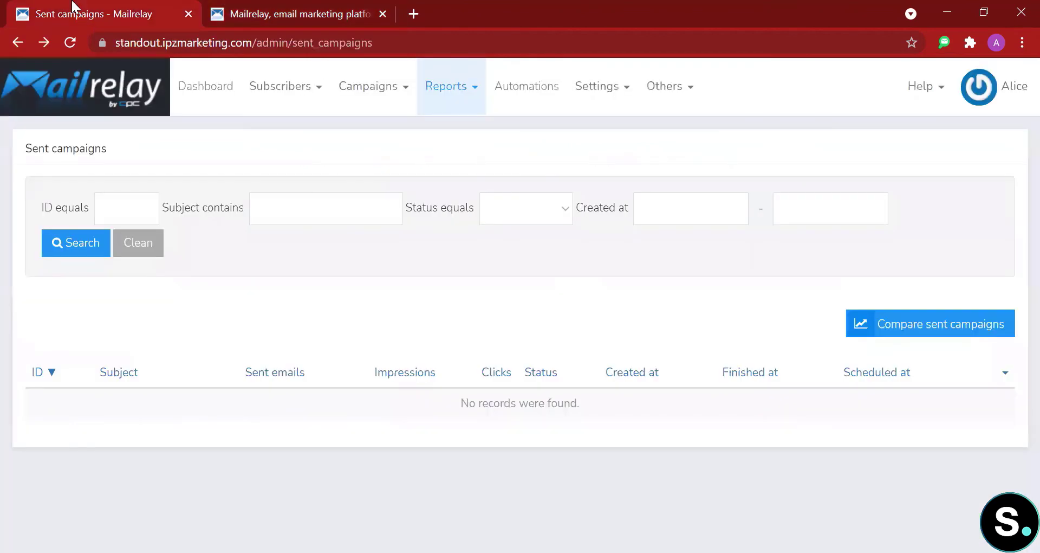